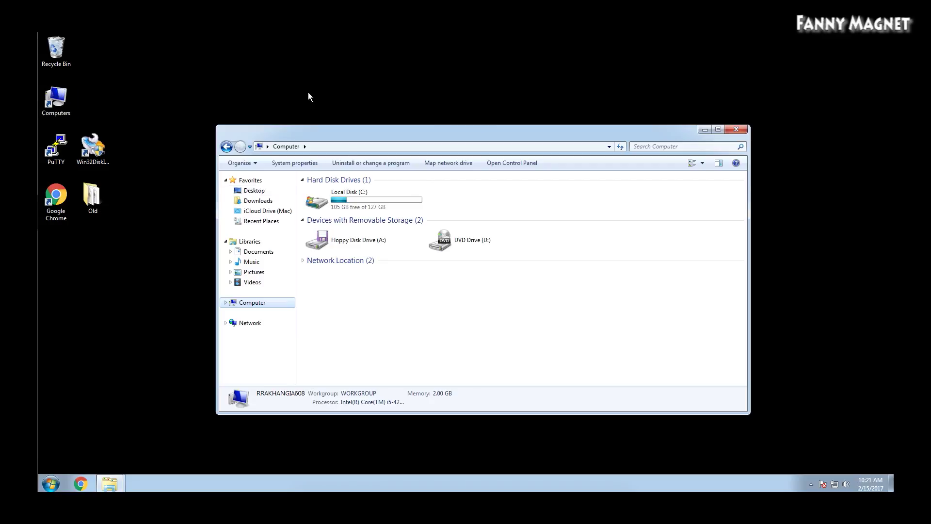
# Open Computer Management from the Computer item in Explorer.
pyautogui.click(252, 302)
pyautogui.rightClick(248, 305)
pyautogui.click(272, 322)
pyautogui.moveTo(253, 49); pyautogui.dragTo(663, 63)
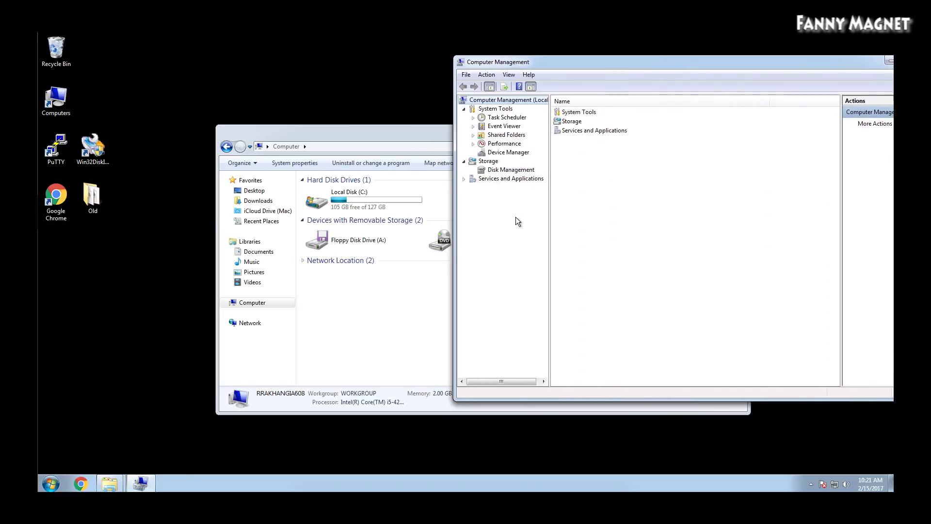
# Show Disk Management, centre the window and select the 127.66 GB C: partition.
pyautogui.click(512, 170)
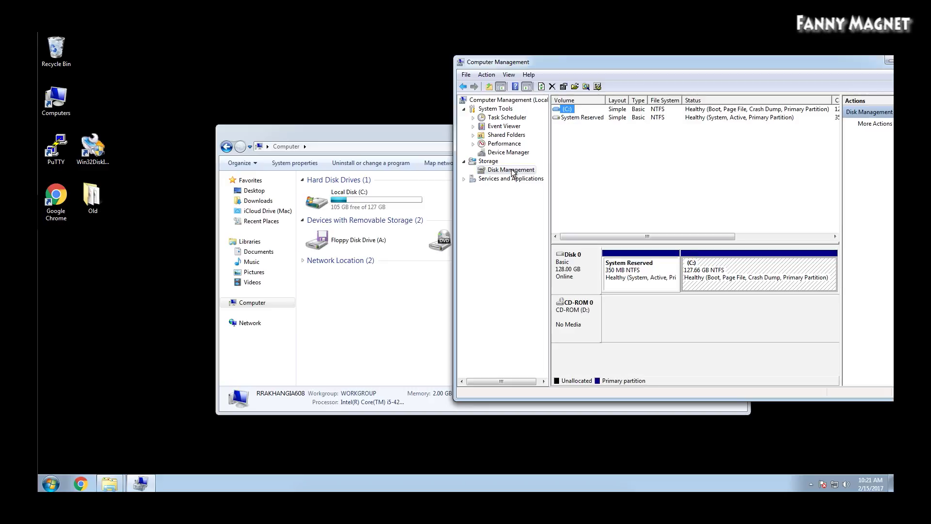
pyautogui.moveTo(754, 59); pyautogui.dragTo(543, 66)
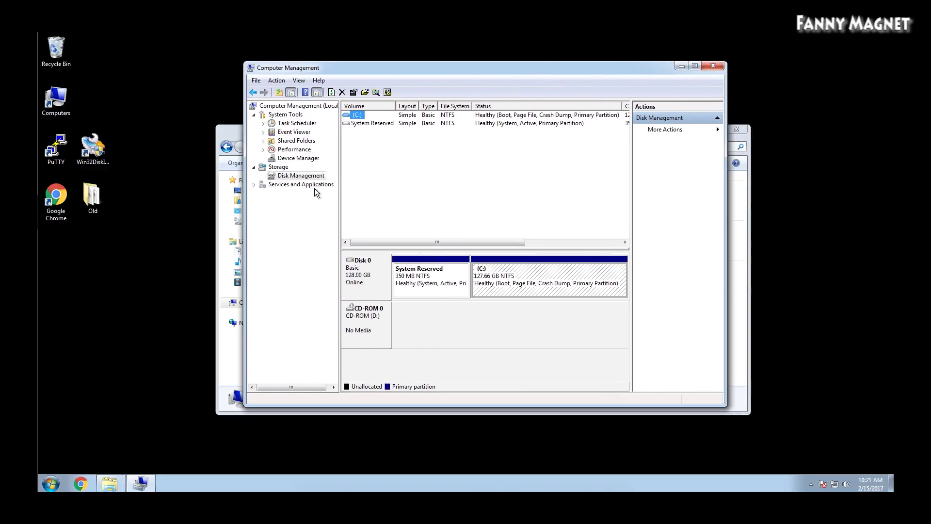
pyautogui.click(500, 291)
# Bring up the Shrink C: dialog, offering 63389 MB to shrink.
pyautogui.rightClick(514, 273)
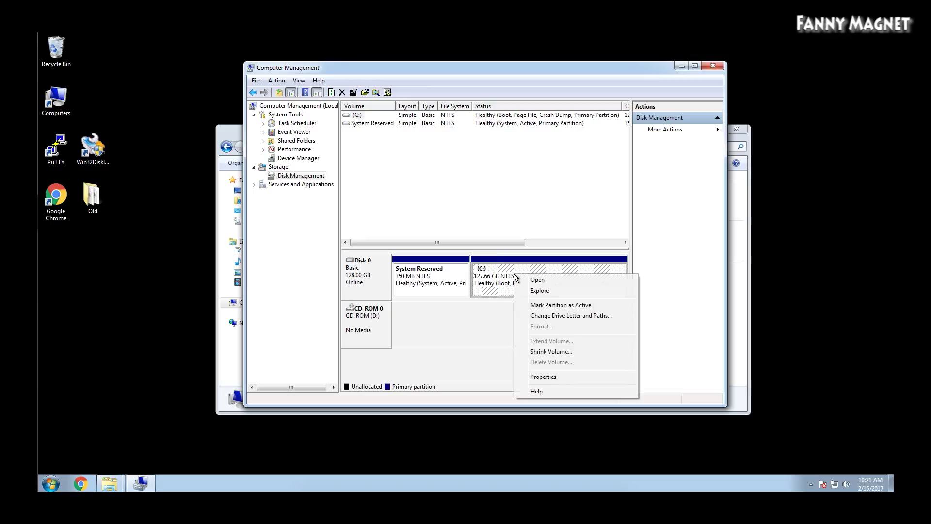
pyautogui.click(545, 351)
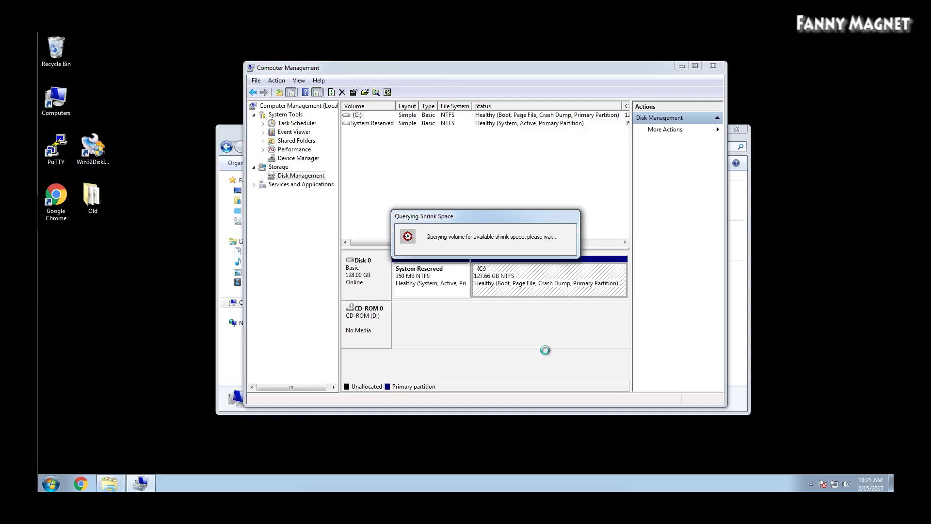
pyautogui.moveTo(447, 167); pyautogui.dragTo(469, 183)
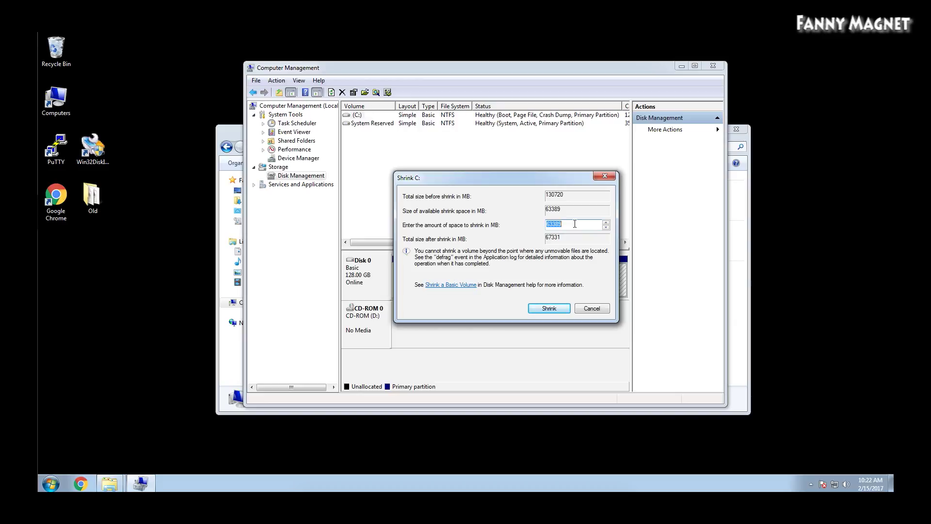
# Shrink C: by 50000 MB, making it 78.83 GB with 48.83 GB unallocated.
pyautogui.click(606, 226)
pyautogui.click(606, 226)
pyautogui.doubleClick(563, 223)
pyautogui.moveTo(563, 223); pyautogui.dragTo(543, 225)
pyautogui.write('50000')
pyautogui.click(555, 307)
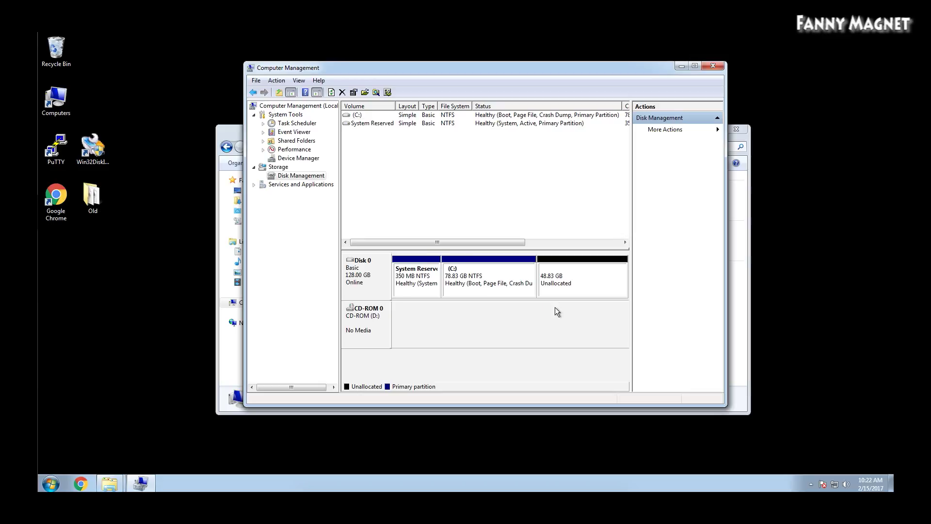
# Select the 48.83 GB unallocated space and show its actions menu.
pyautogui.click(575, 269)
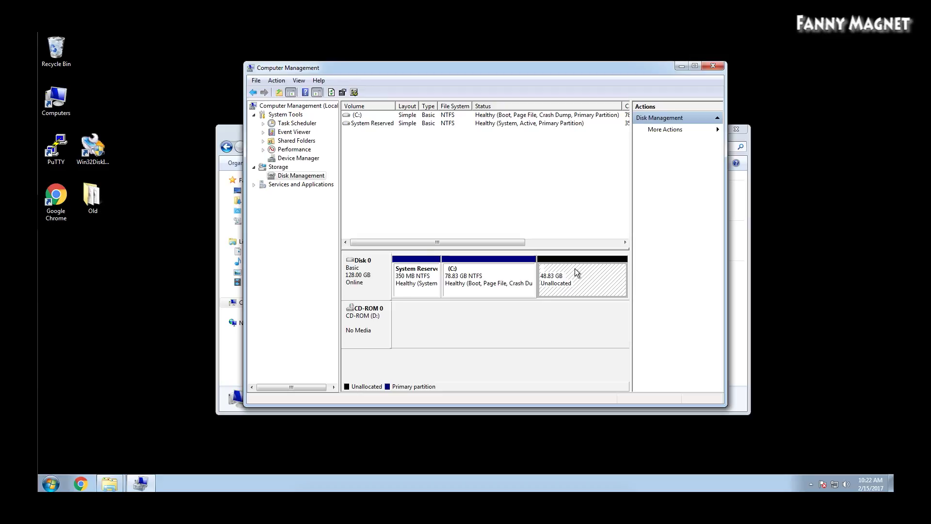
pyautogui.rightClick(575, 268)
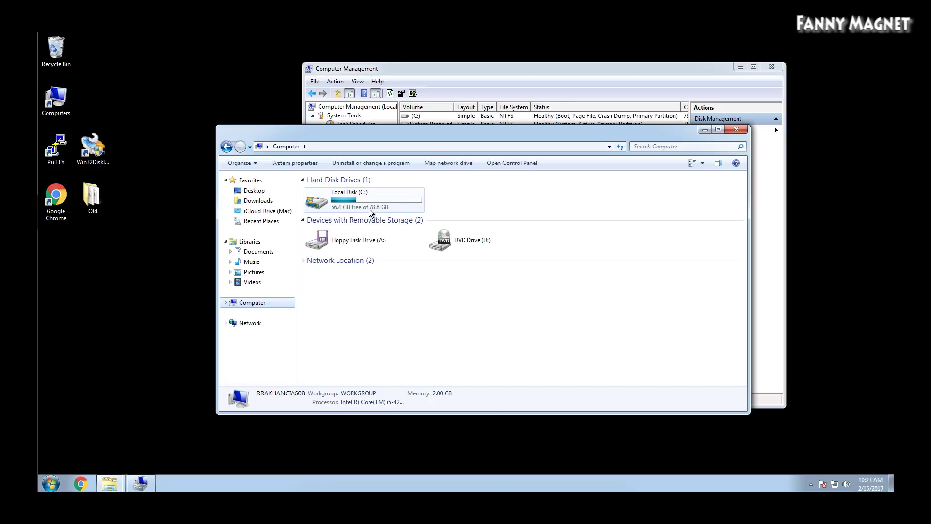
# Confirm C: shows 56.4 GB free of 78.8 GB, then return to Disk Management.
pyautogui.moveTo(377, 214)
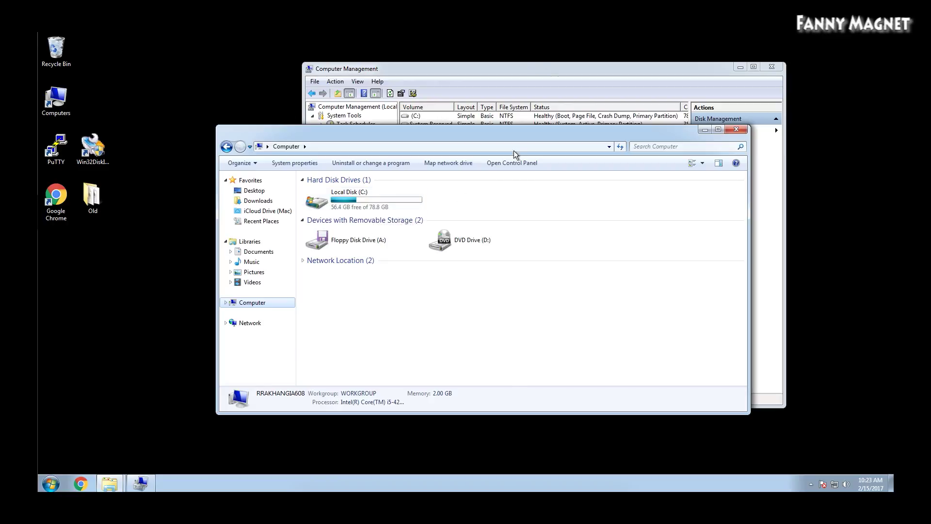
pyautogui.click(537, 70)
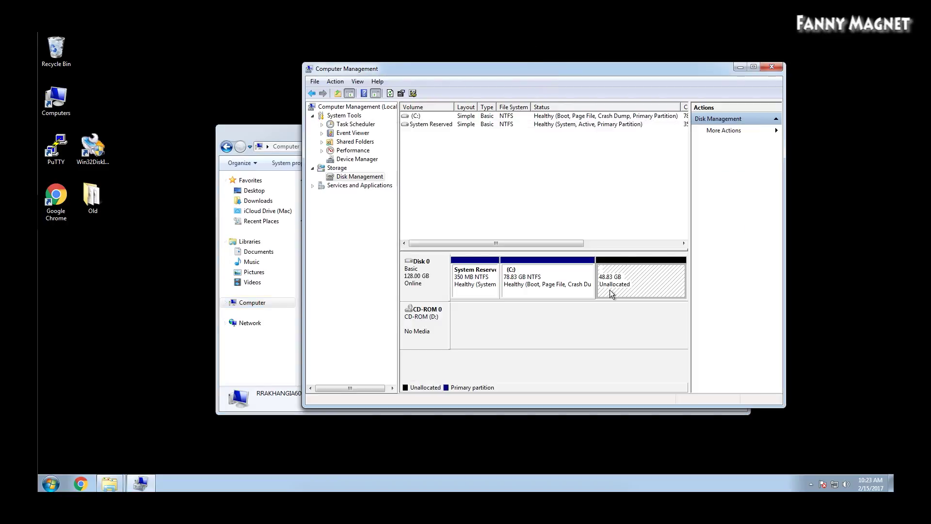
# Create a 49999 MB NTFS simple volume with drive letter B: from the unallocated space.
pyautogui.click(639, 277)
pyautogui.rightClick(640, 277)
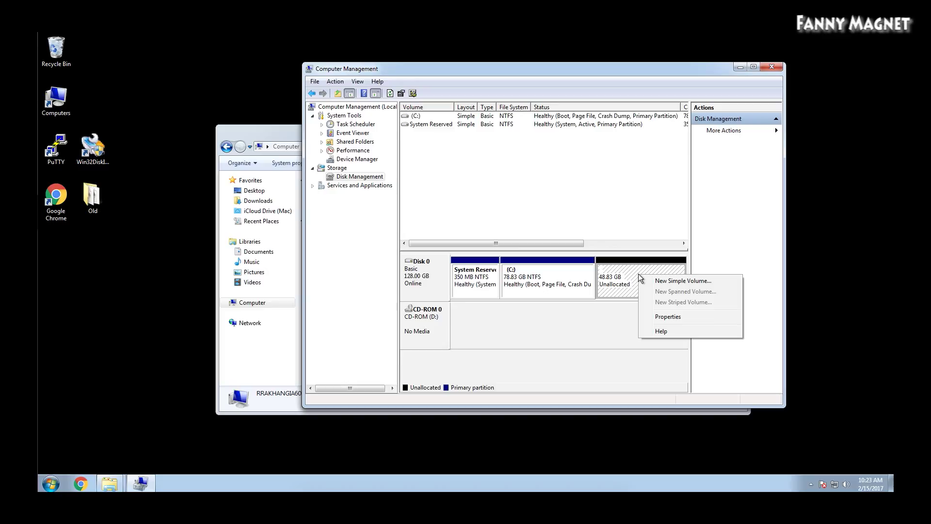
pyautogui.click(658, 281)
pyautogui.click(588, 289)
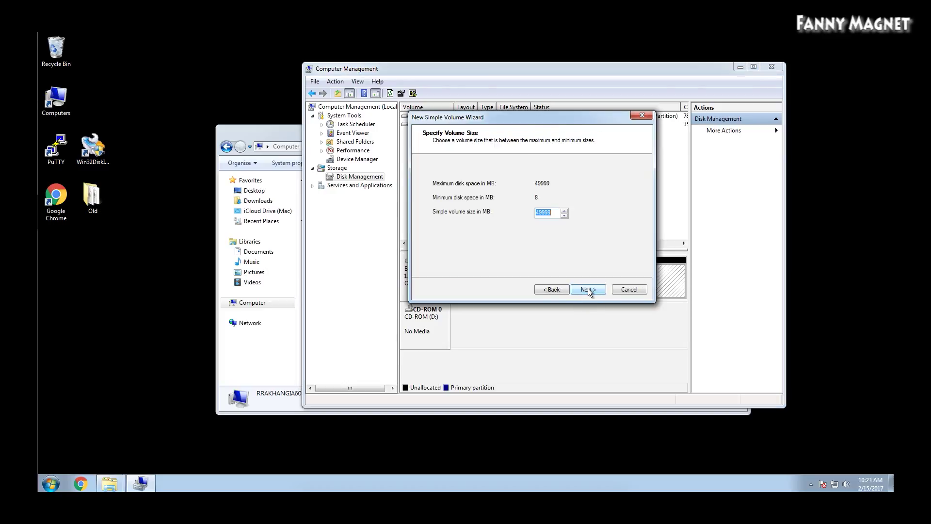
pyautogui.click(588, 290)
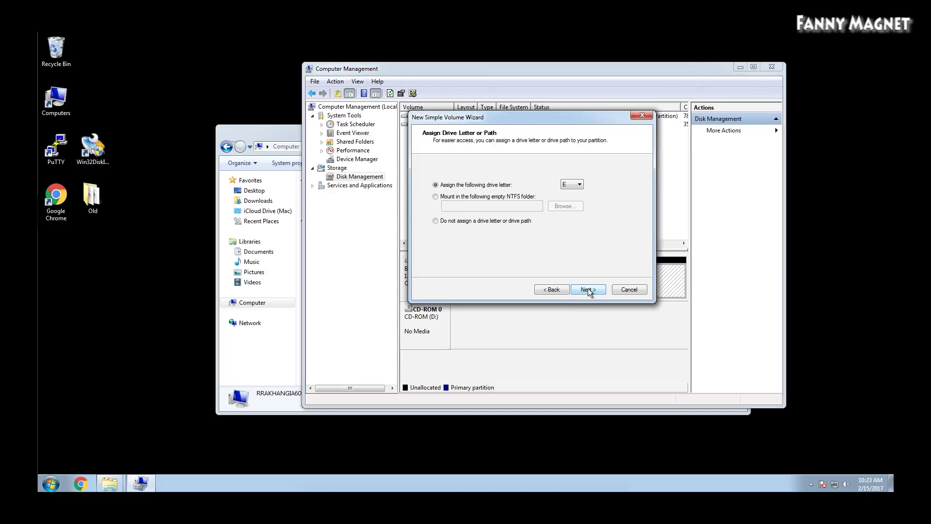
pyautogui.click(579, 185)
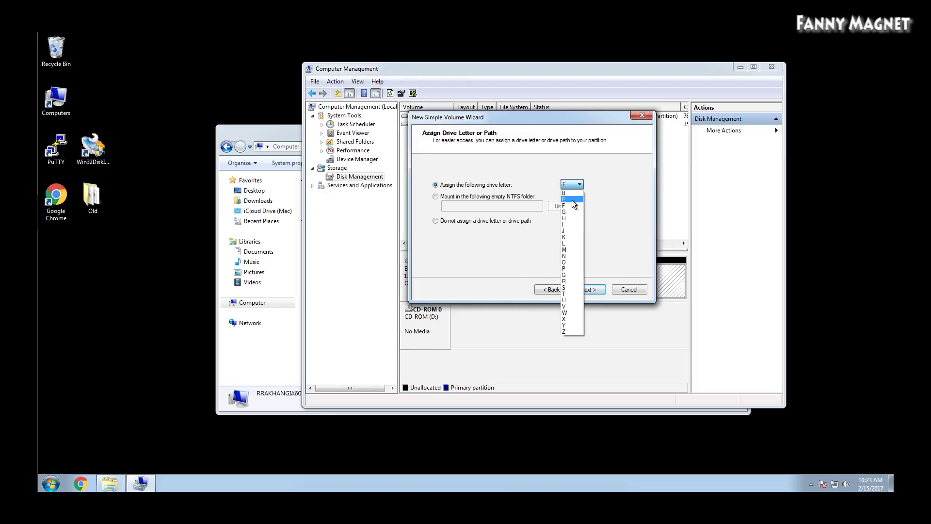
pyautogui.click(568, 189)
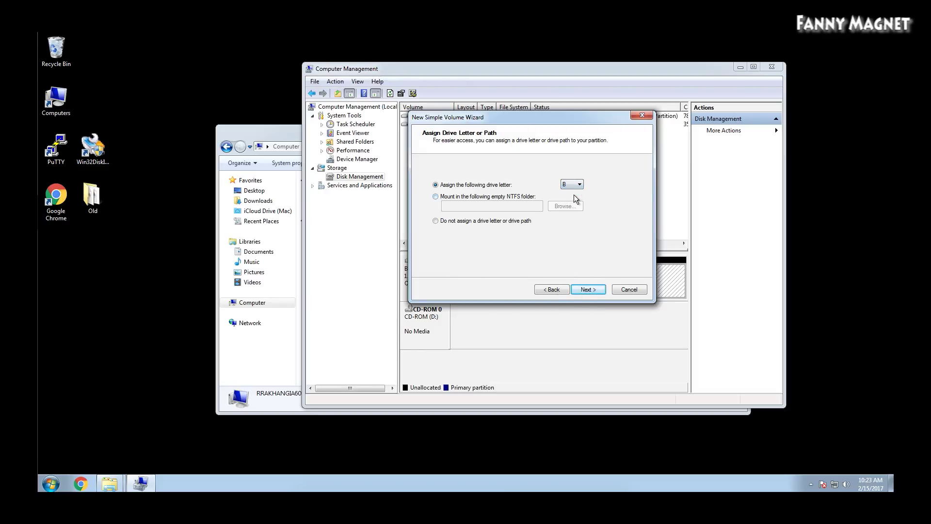
pyautogui.click(594, 291)
pyautogui.click(593, 291)
pyautogui.click(593, 290)
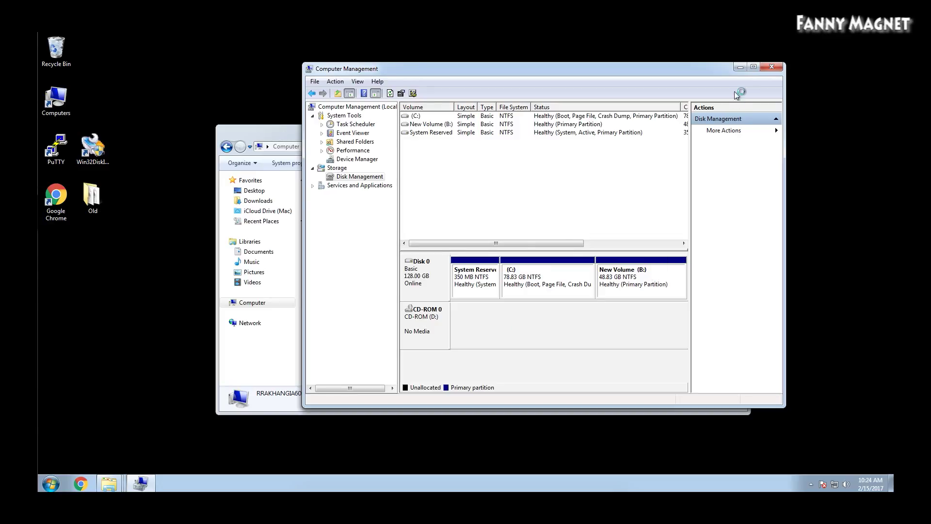
# Close Computer Management and the AutoPlay prompt, then check Local Disk C:'s details in Explorer.
pyautogui.click(771, 66)
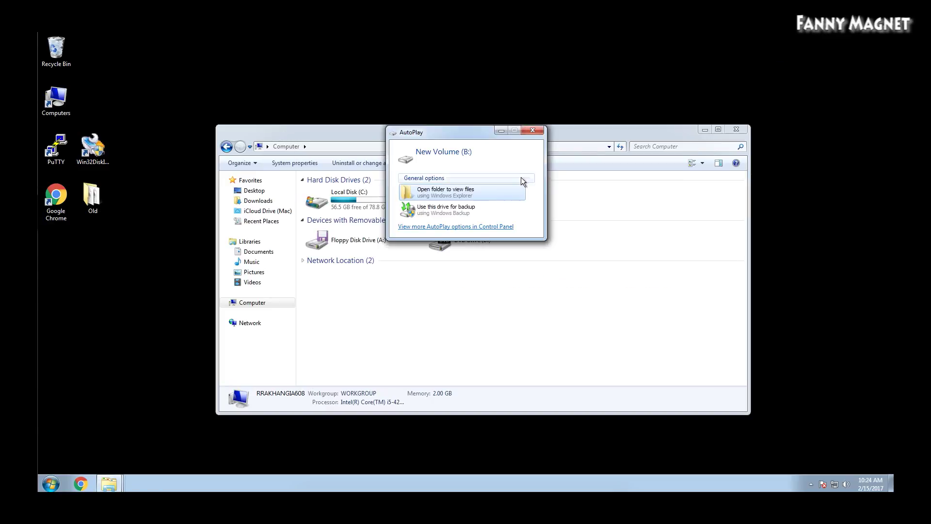
pyautogui.click(531, 130)
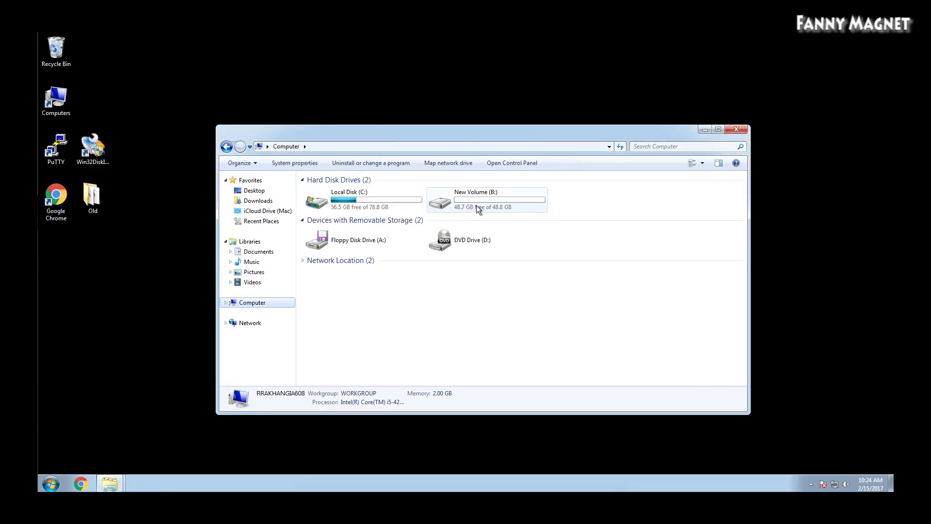
pyautogui.click(340, 203)
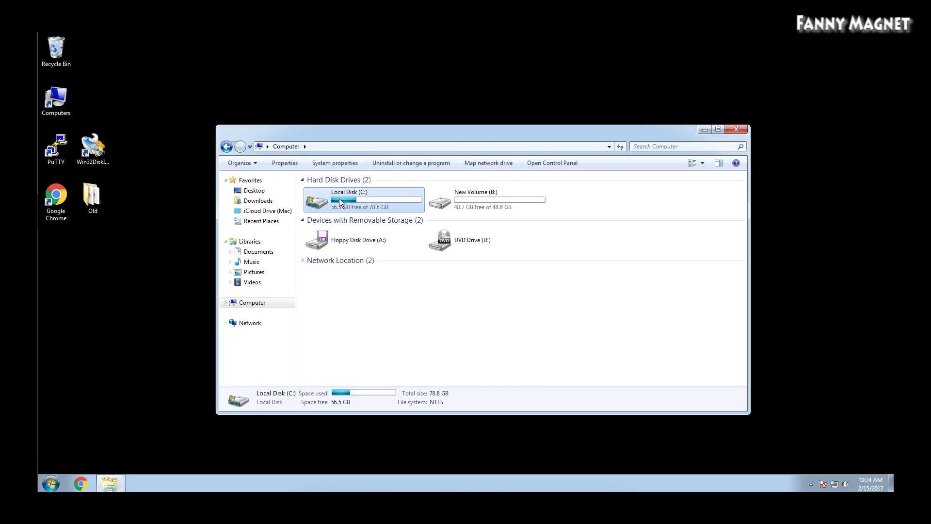
pyautogui.moveTo(382, 197)
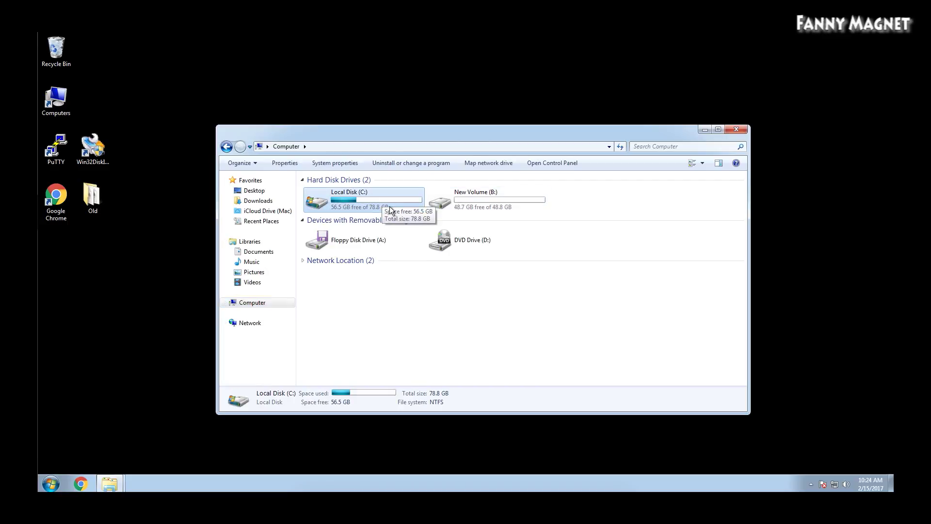